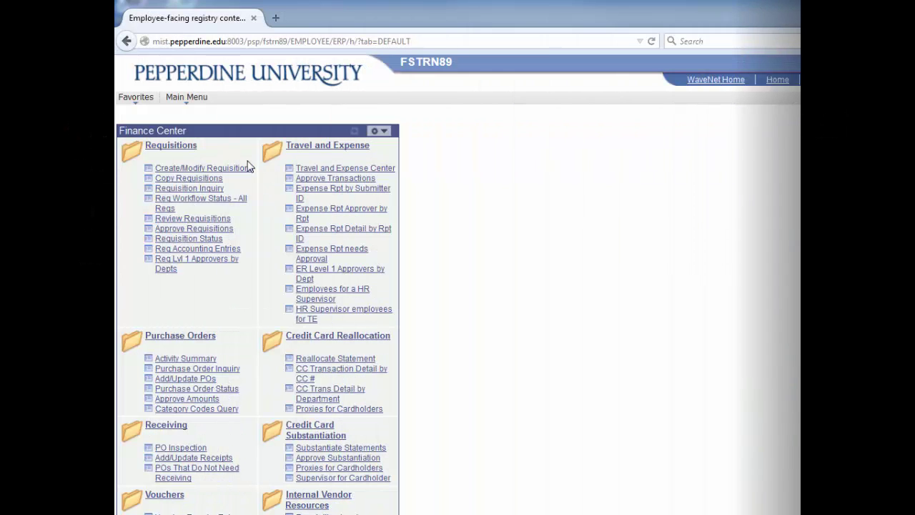
Step: List all queries in Query Manager and scroll through the private and public results
left_click(136, 101)
left_click(147, 137)
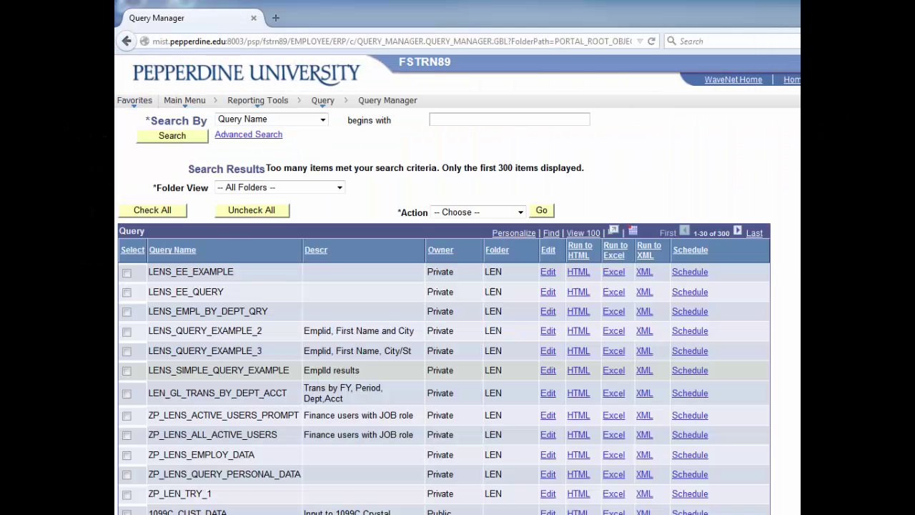
left_click(579, 370)
scroll(578, 369, "down", 2)
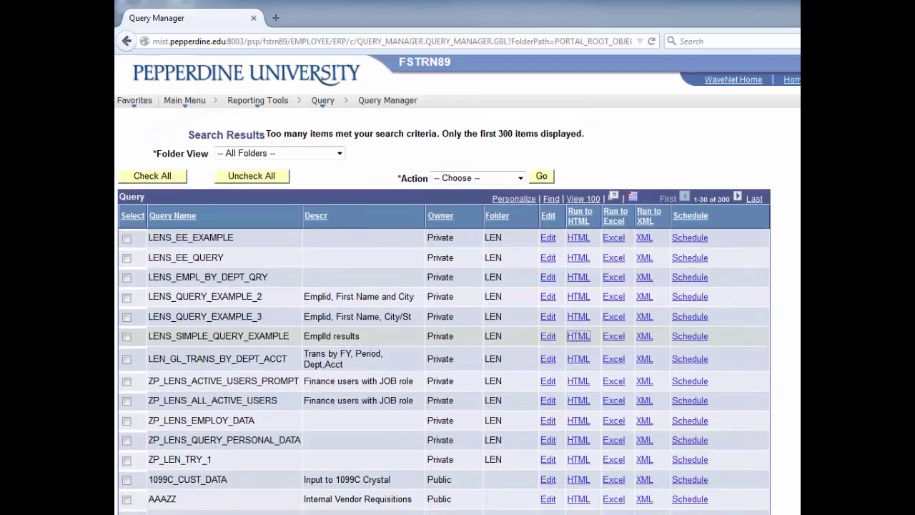
scroll(444, 312, "down", 3)
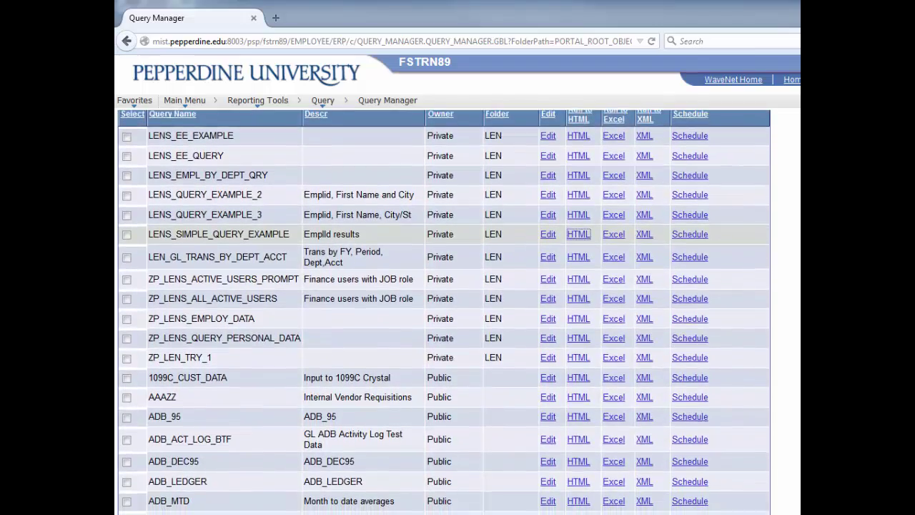
scroll(443, 311, "down", 4)
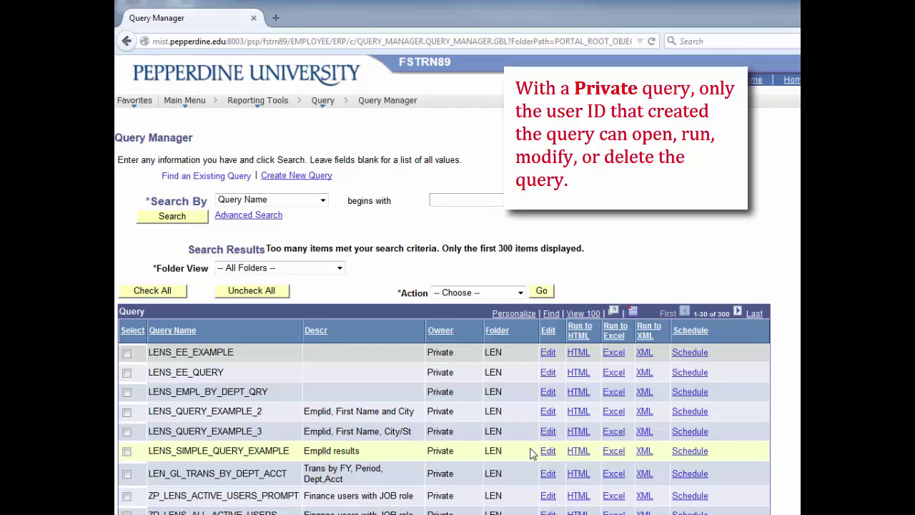
scroll(532, 453, "down", 2)
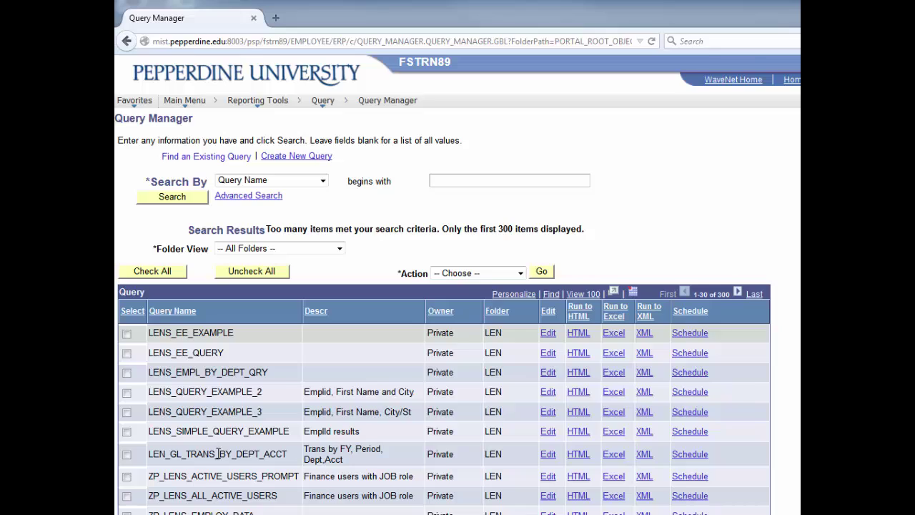
scroll(218, 453, "down", 4)
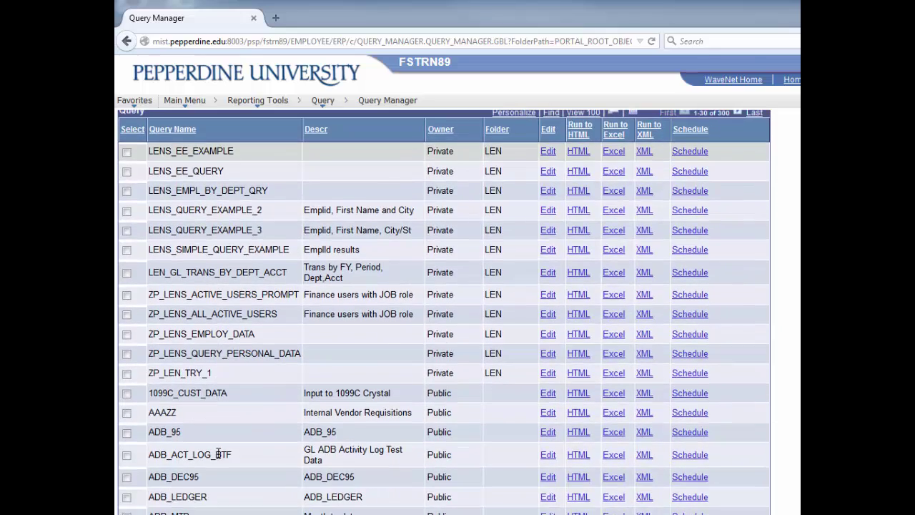
scroll(218, 453, "down", 4)
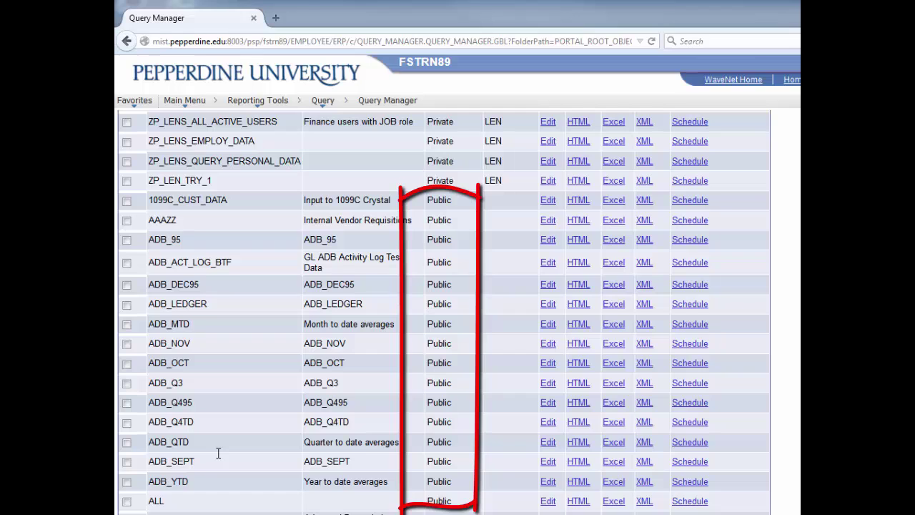
scroll(219, 452, "up", 4)
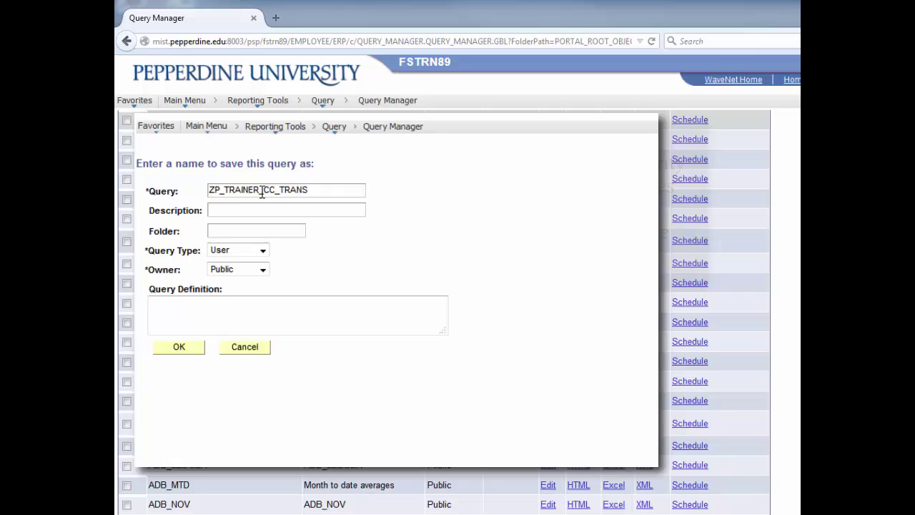
Step: Rename the copy to LENS_CC_TRANS, set Owner to Private, and save it
left_click_drag(281, 207, 215, 204)
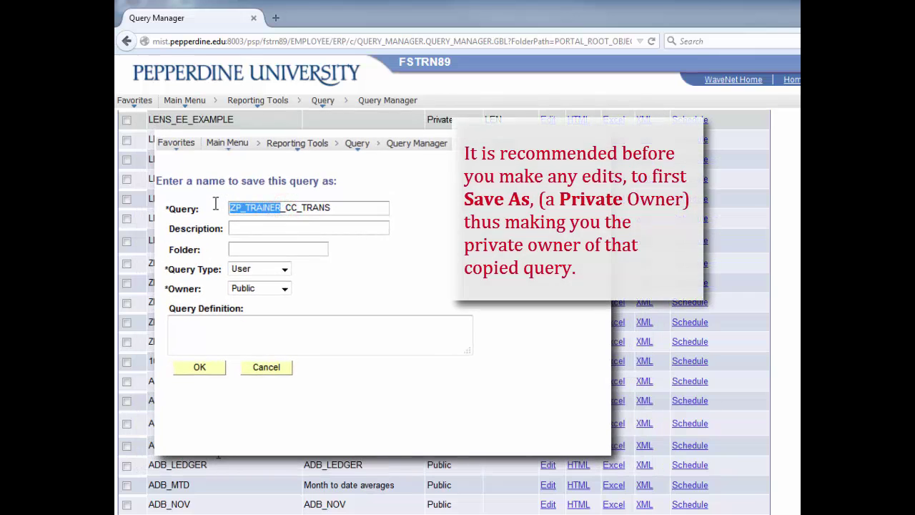
type("Lens")
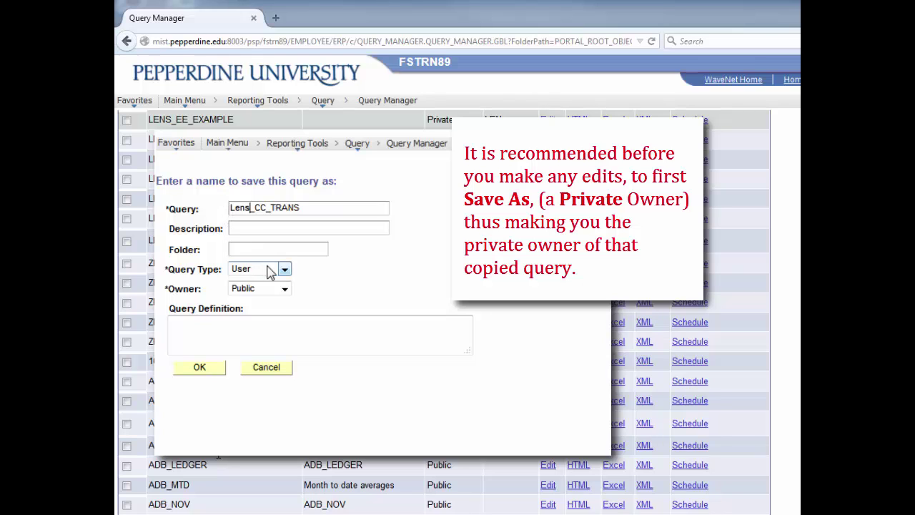
left_click(284, 288)
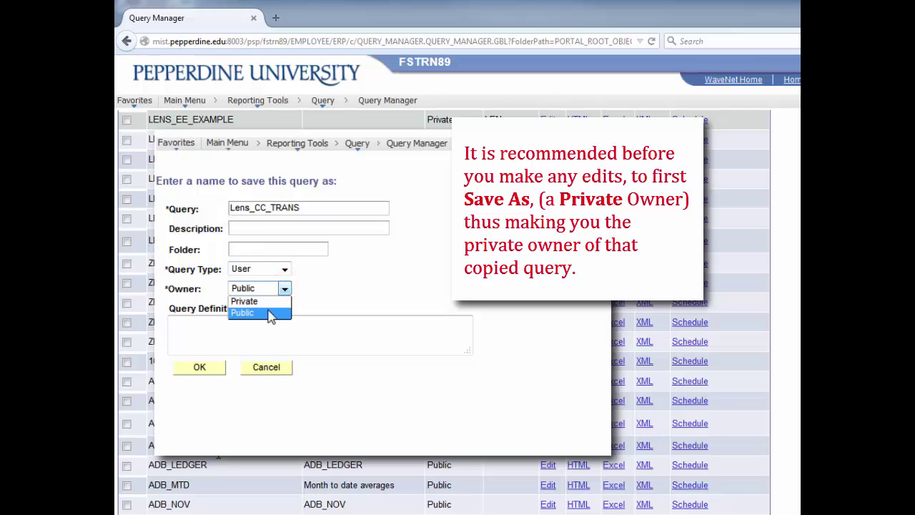
left_click(244, 301)
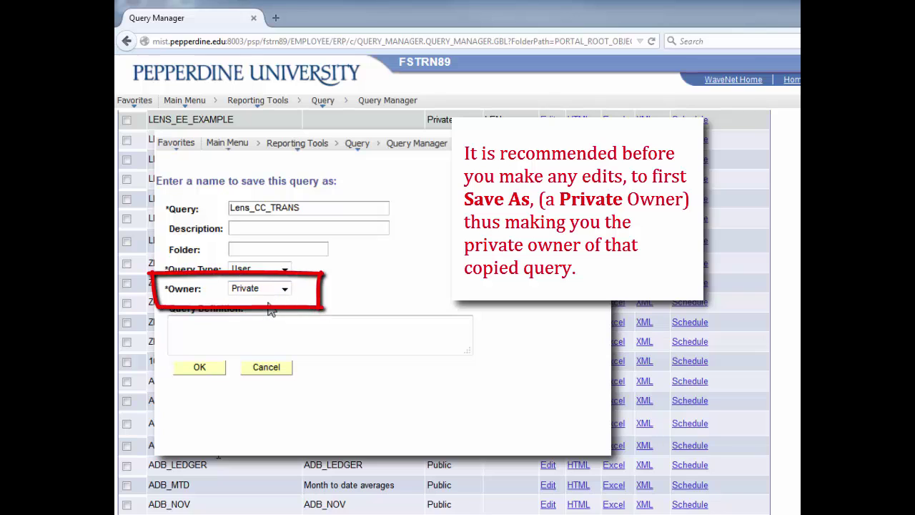
left_click(201, 368)
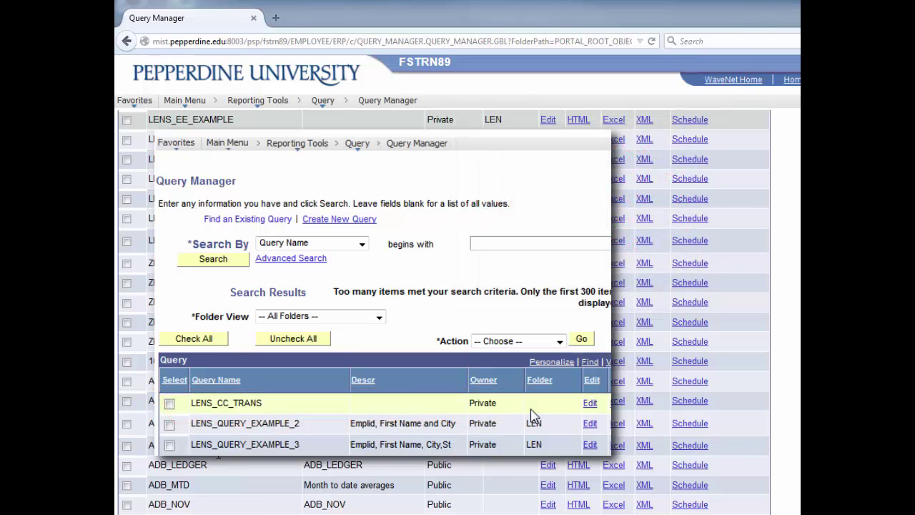
Step: Copy the ZP_LENS_EMPLOY_DATA query to another user with Copy to User and their user ID
scroll(218, 453, "up", 5)
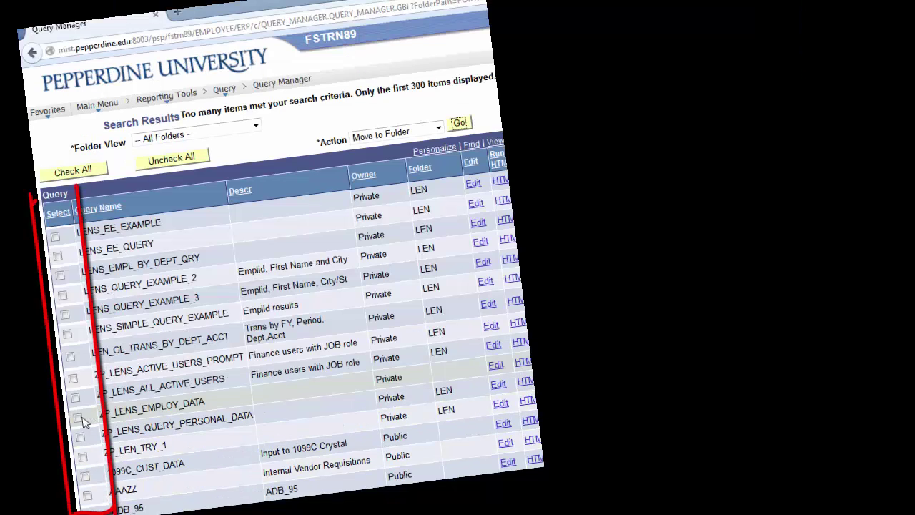
left_click(77, 417)
left_click(441, 131)
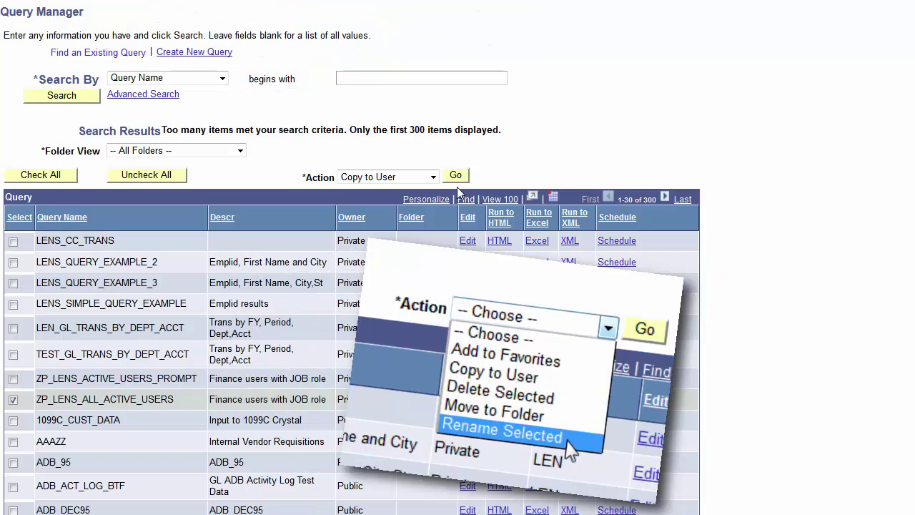
left_click(458, 177)
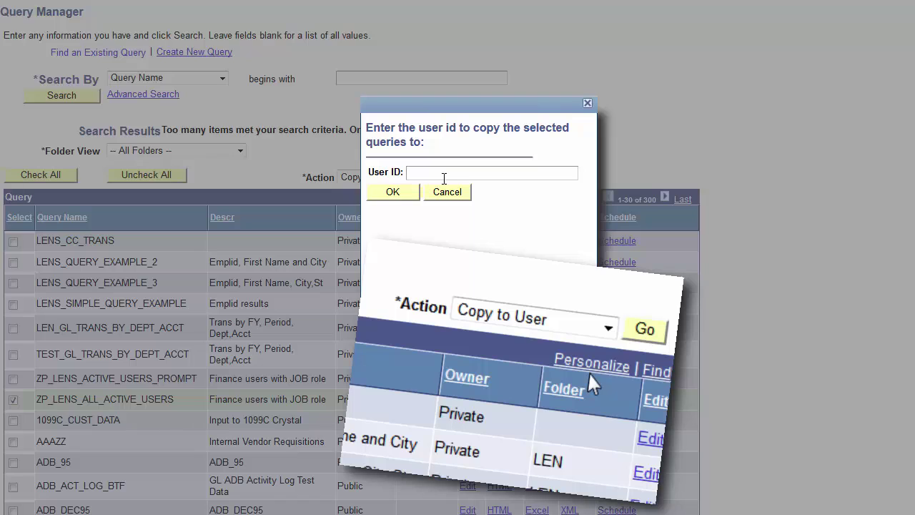
type("000016")
key("Return")
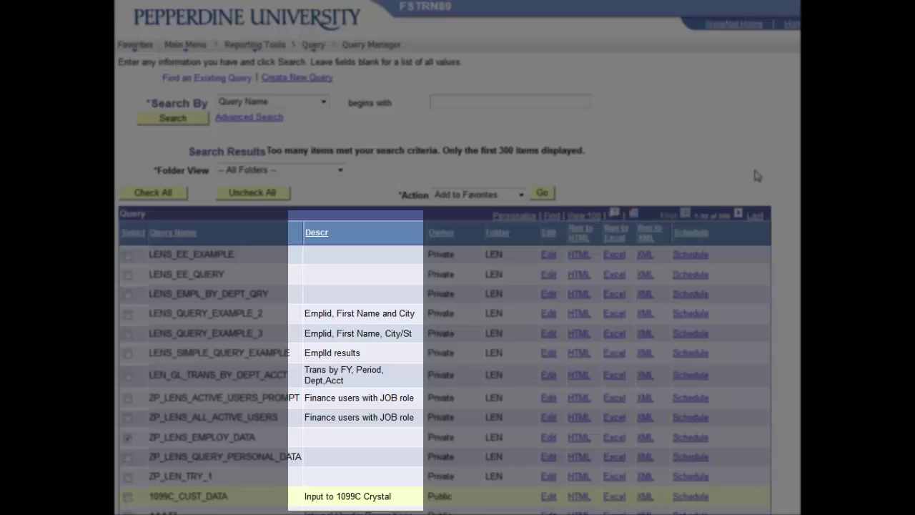
scroll(757, 176, "down", 5)
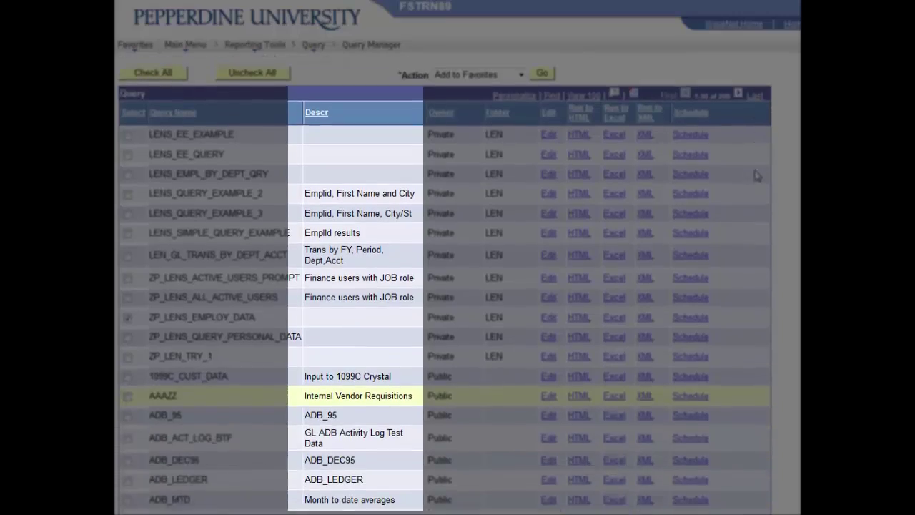
scroll(757, 176, "up", 5)
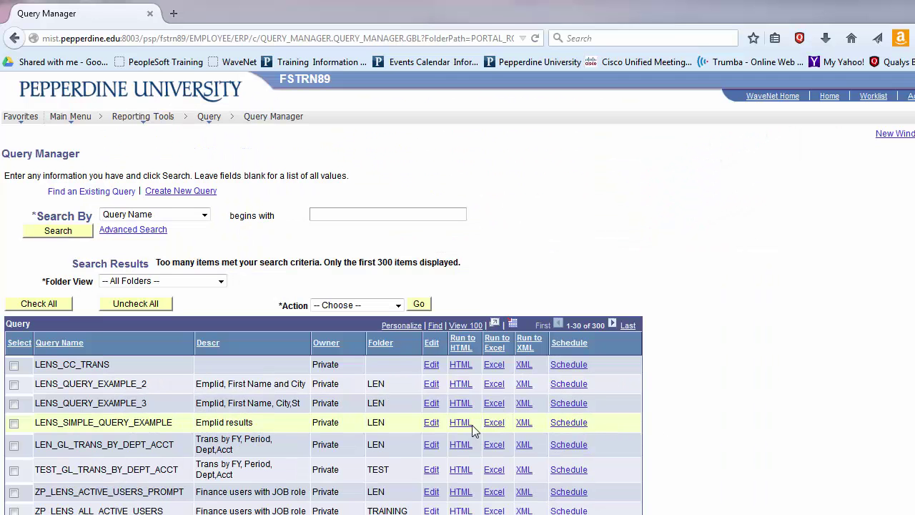
Step: Run LENS_SIMPLE_QUERY_EXAMPLE to HTML, showing its 20368 Emplid rows in a new tab
left_click(460, 424)
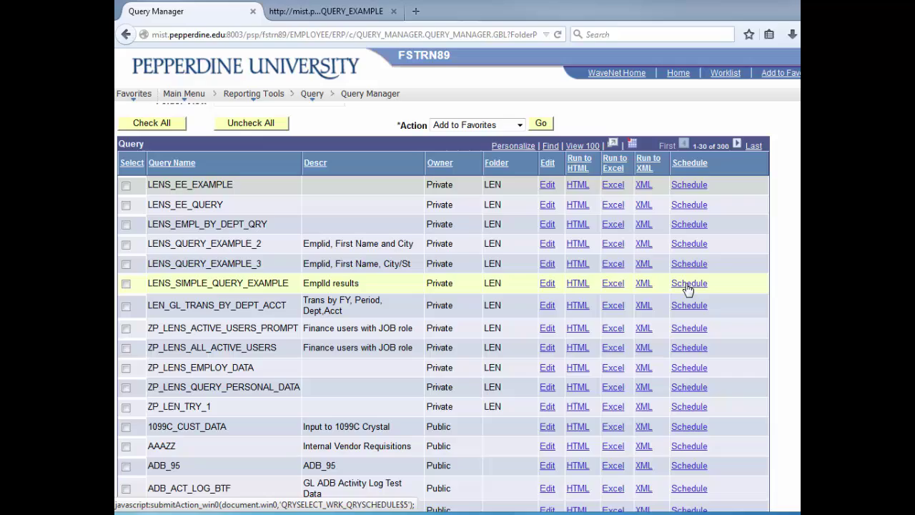
Step: Open LENS_SIMPLE_QUERY_EXAMPLE in edit mode to view its A.EMPLID Employee ID field
left_click(548, 286)
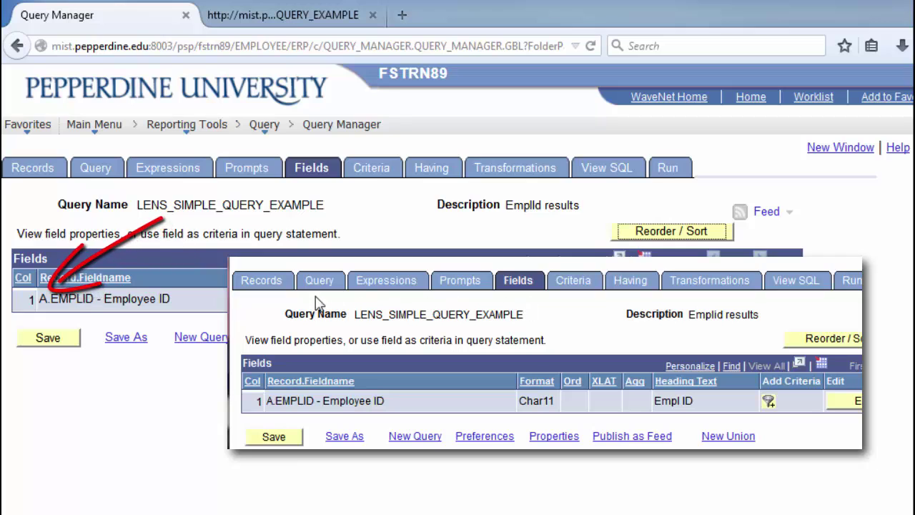
left_click(315, 286)
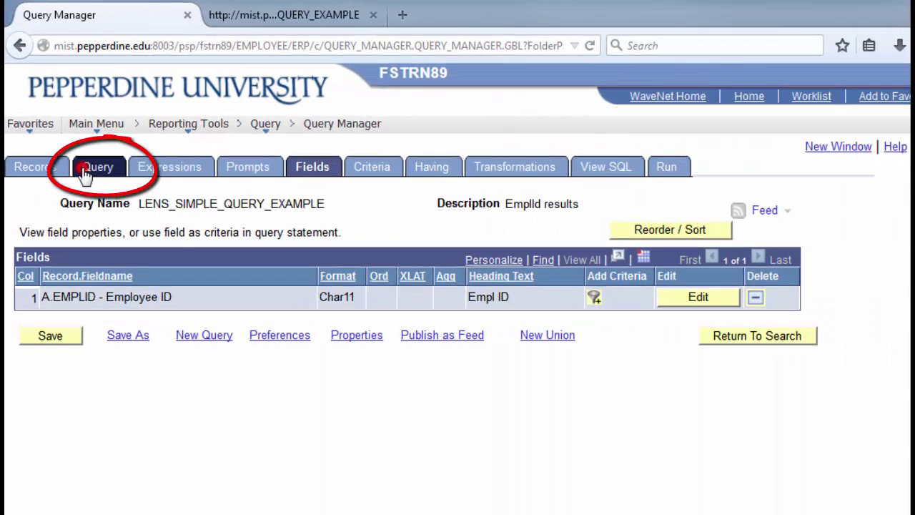
Step: Expand the PERSONAL_DATA record and page through all 144 of its fields
left_click(85, 170)
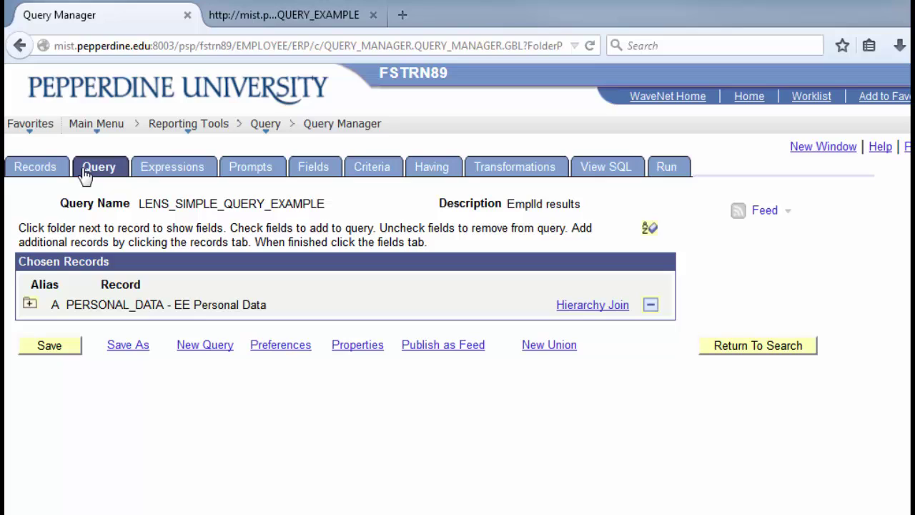
left_click(31, 307)
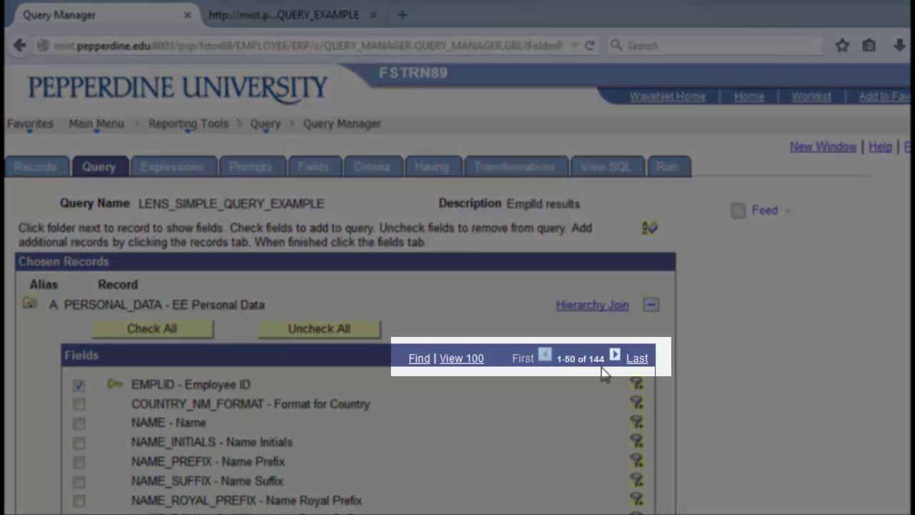
left_click(616, 355)
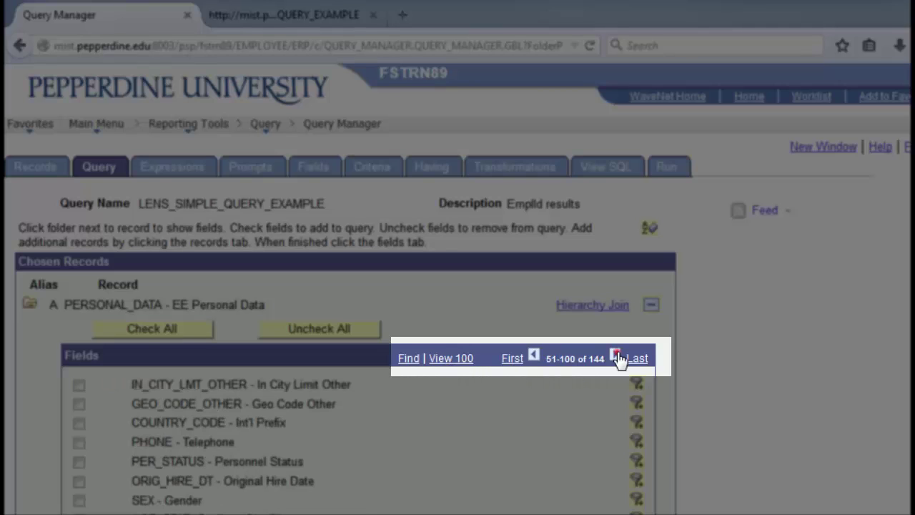
left_click(616, 355)
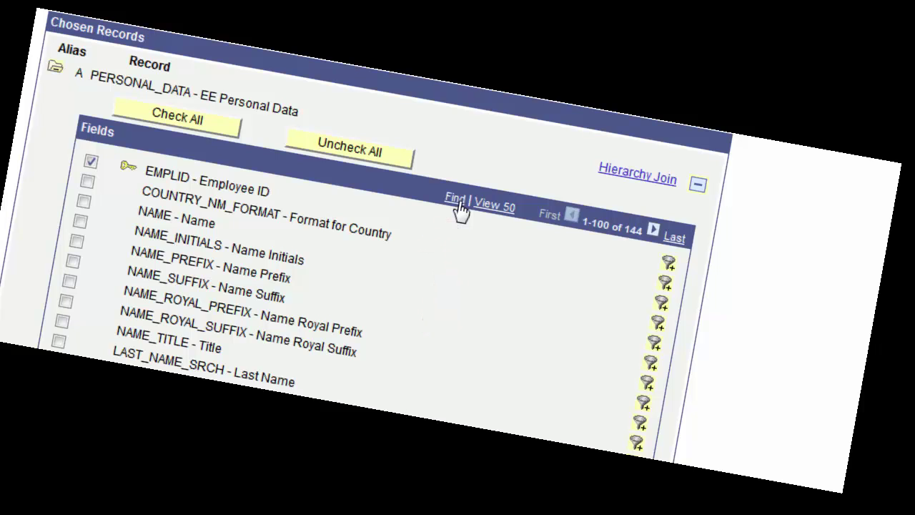
Step: Search the field list for 'militar' to locate MILITARY_STATUS
left_click(458, 202)
left_click(679, 223)
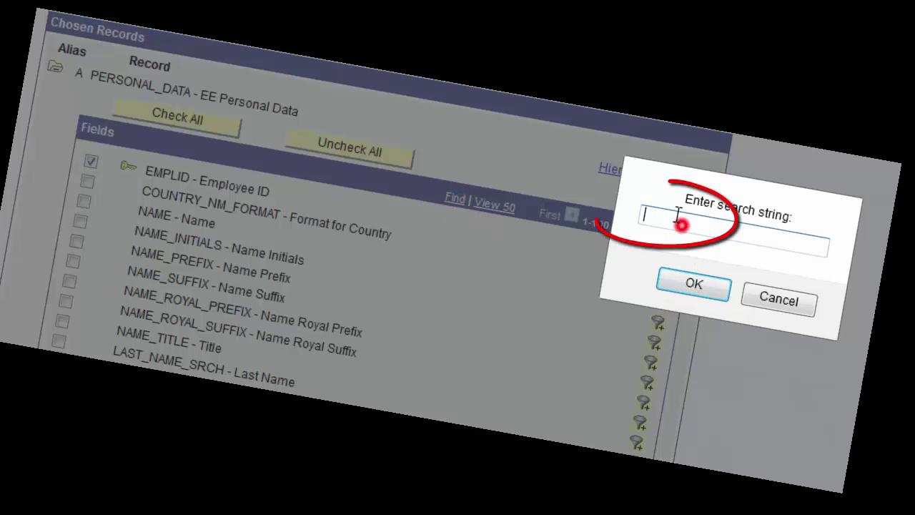
type("military")
key("Return")
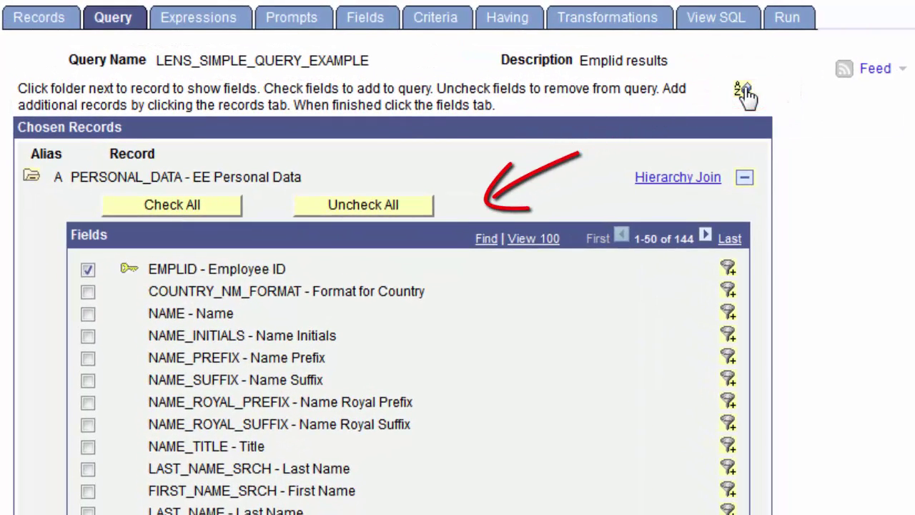
Step: Toggle the field list's alphabetical sort off again and check FIRST_NAME - First Name
left_click(743, 89)
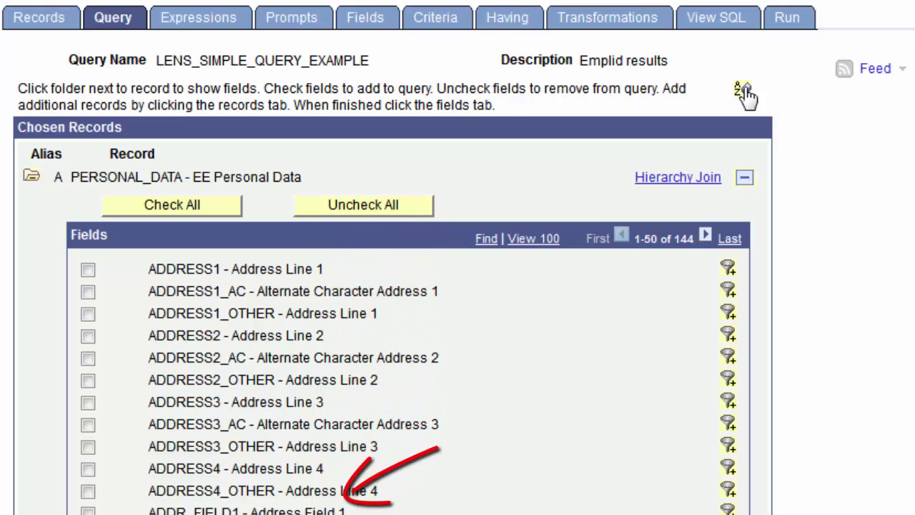
left_click(743, 89)
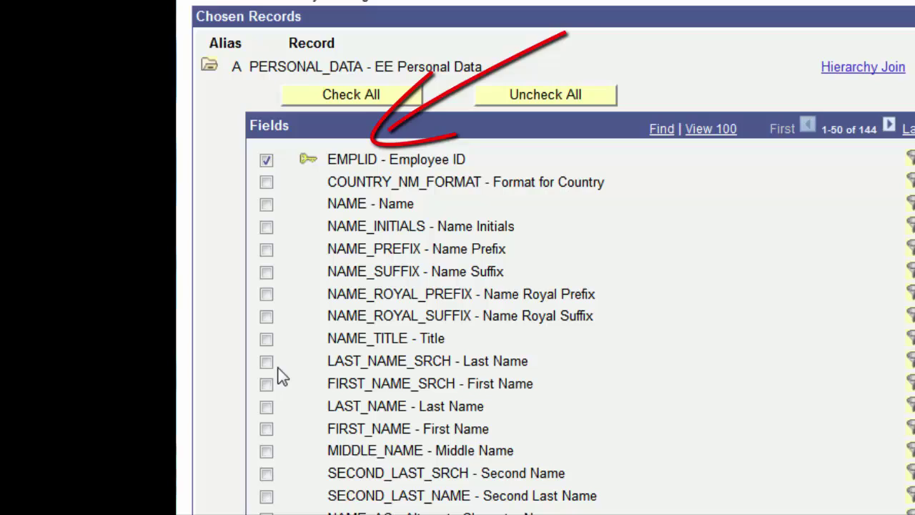
left_click(265, 429)
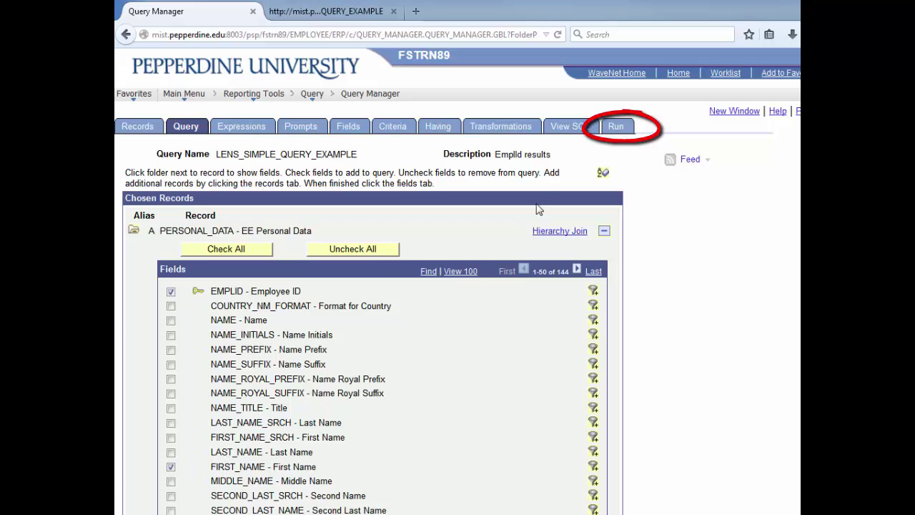
Step: Run the query and scroll through its Empl ID and FirstName results
left_click(615, 128)
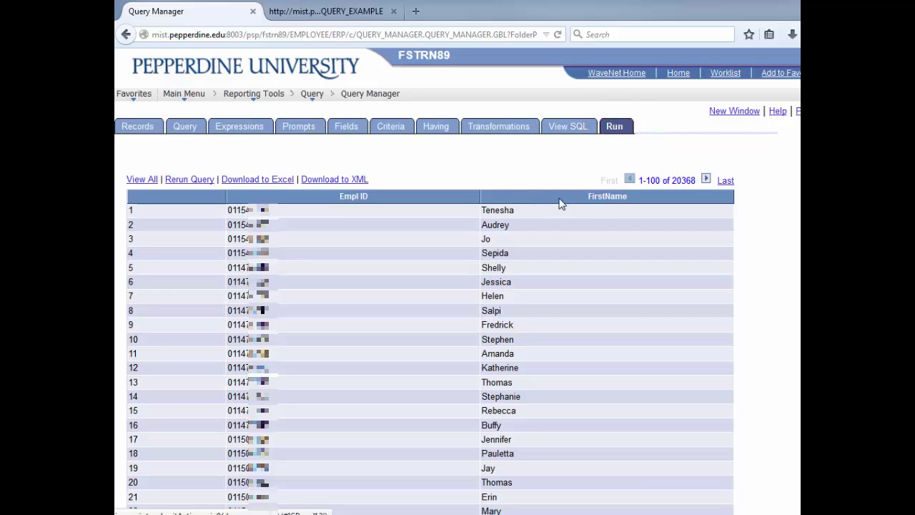
scroll(593, 225, "down", 4)
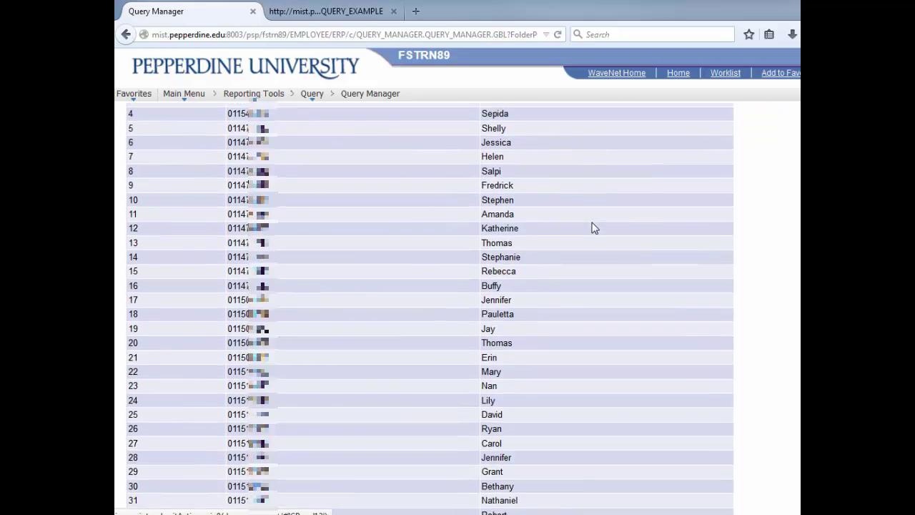
scroll(592, 229, "down", 2)
scroll(593, 238, "down", 3)
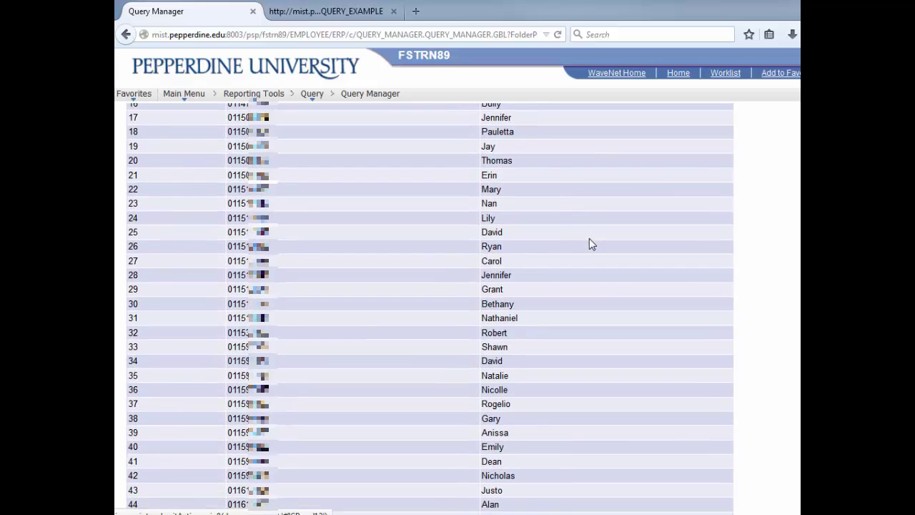
scroll(587, 244, "up", 6)
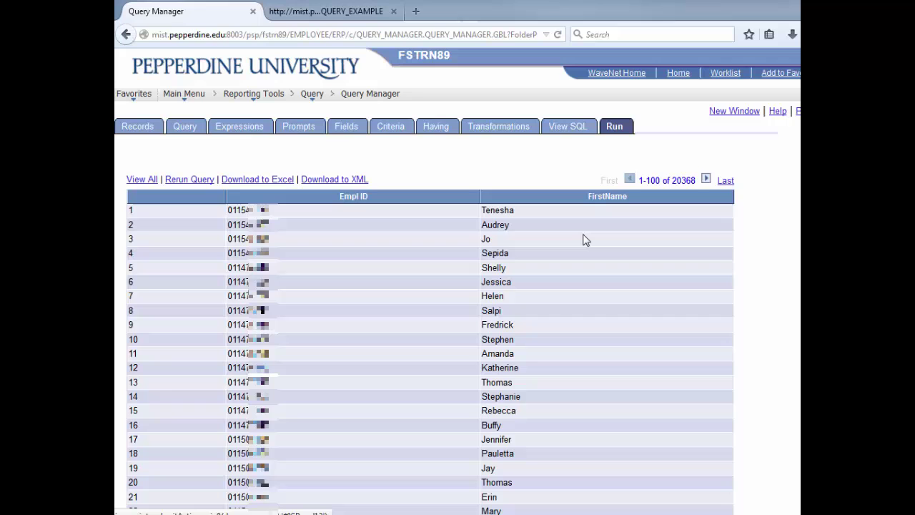
Step: Review the current query fields, then check CITY - City in the PERSONAL_DATA list
left_click(351, 132)
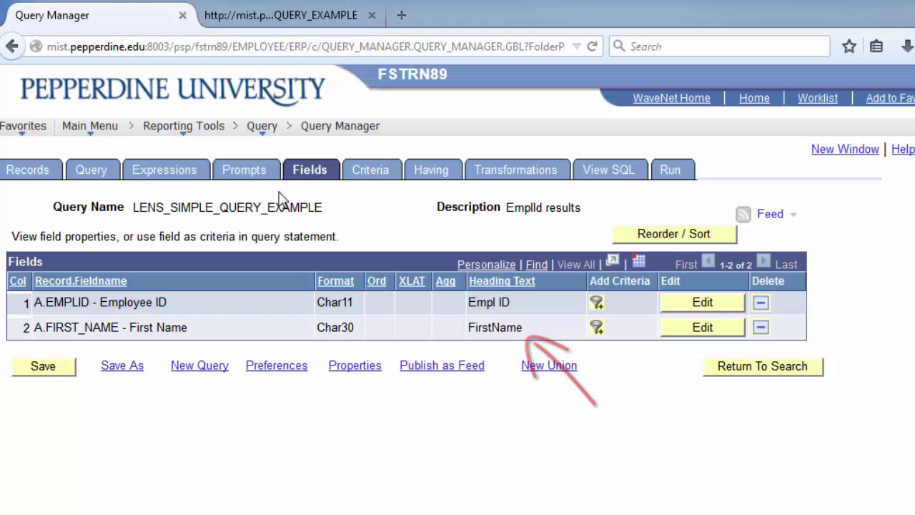
left_click(91, 172)
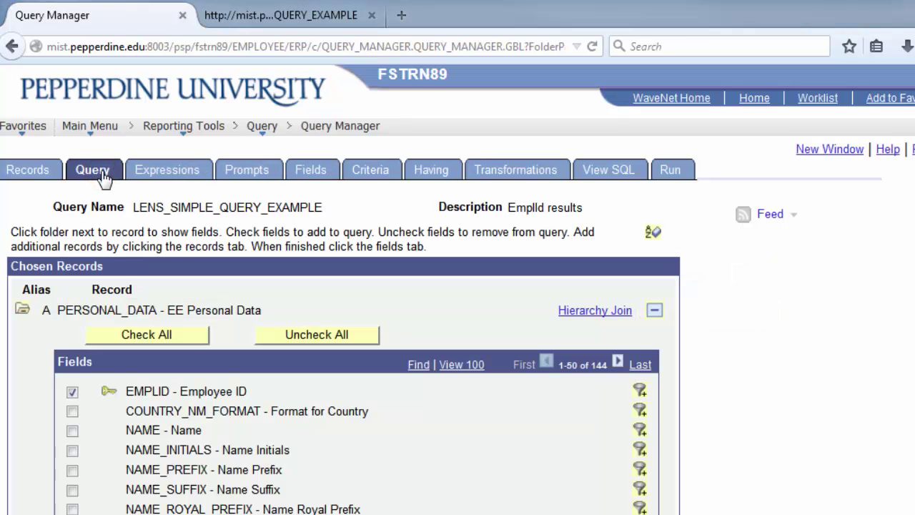
scroll(91, 315, "down", 10)
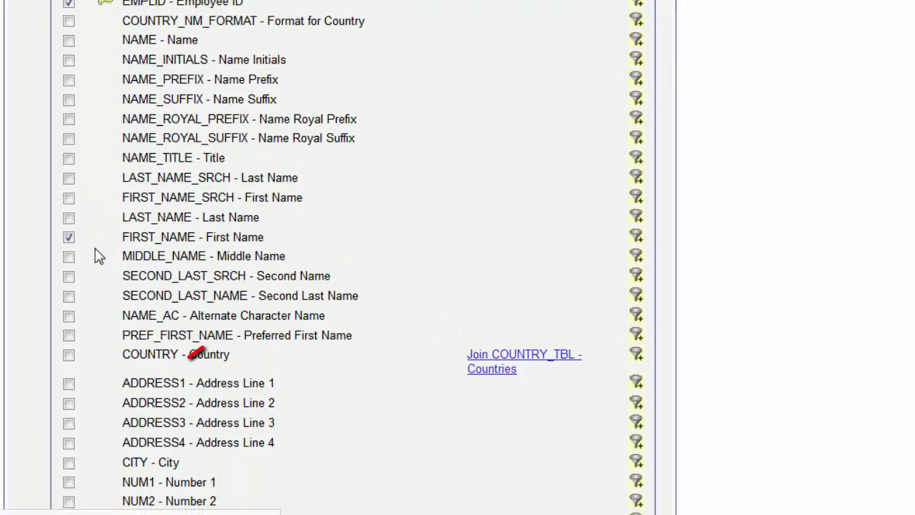
left_click(69, 460)
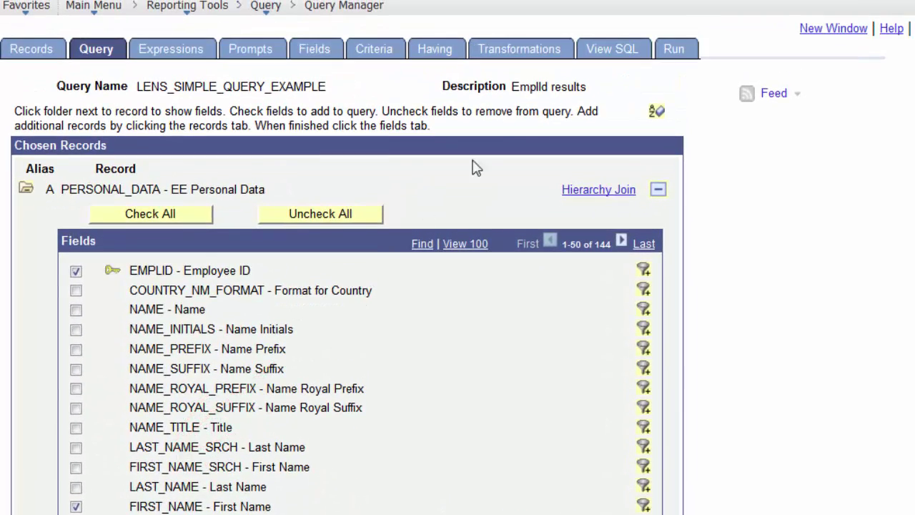
Step: Reorder columns to First Name 1, Empl ID 2, City 3, and rerun the query
left_click(691, 52)
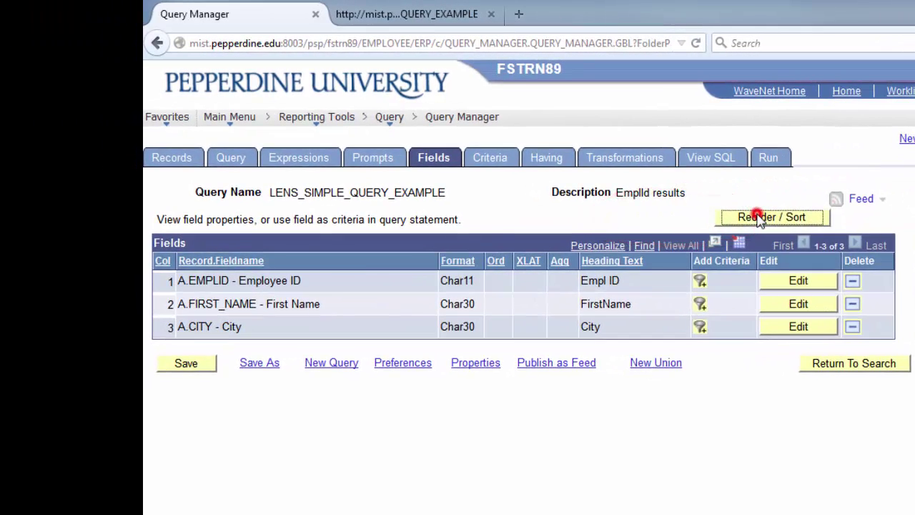
left_click(647, 225)
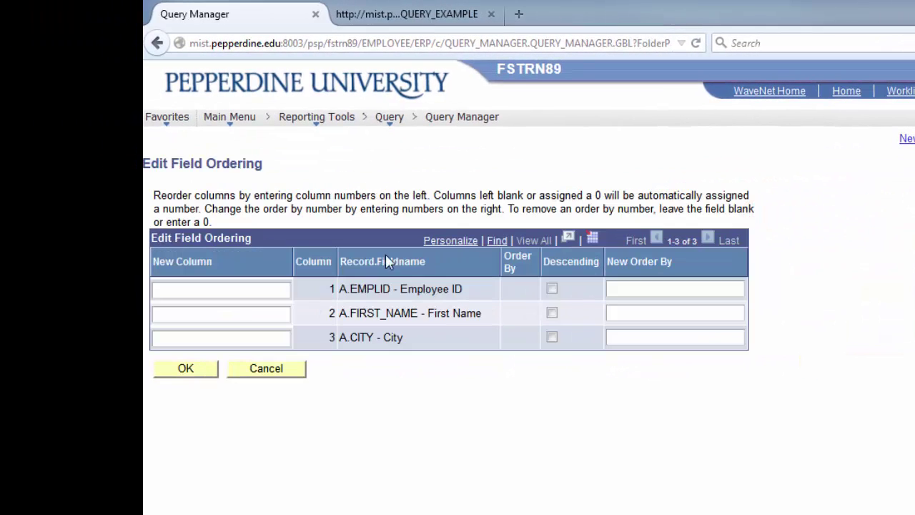
left_click(272, 310)
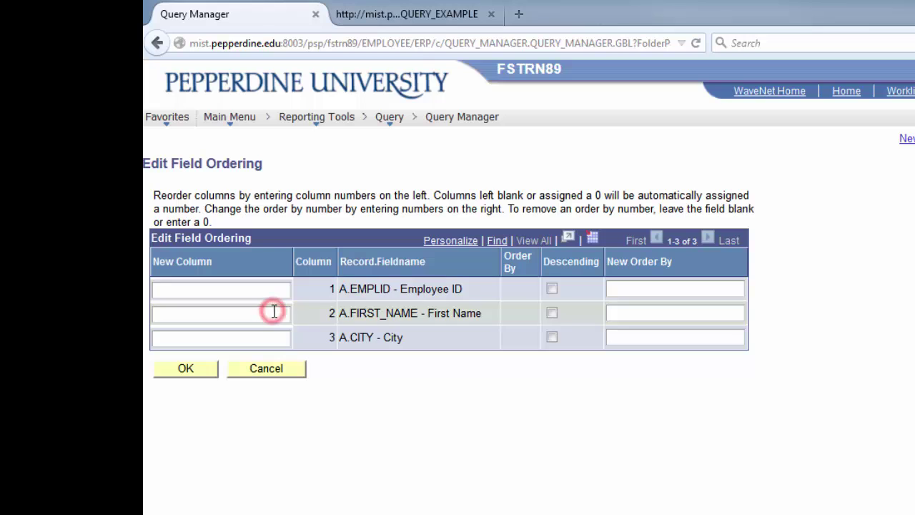
type("1")
left_click(280, 292)
type("2")
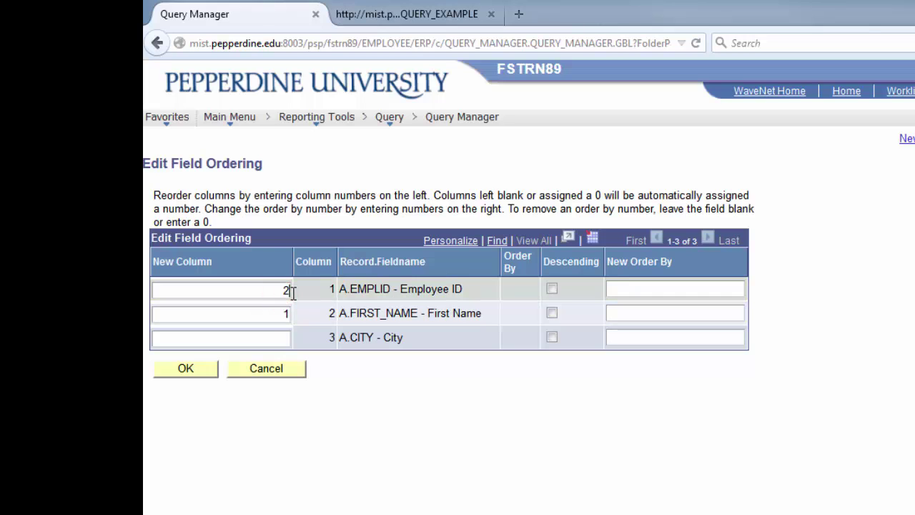
left_click(282, 337)
type("3")
left_click(186, 369)
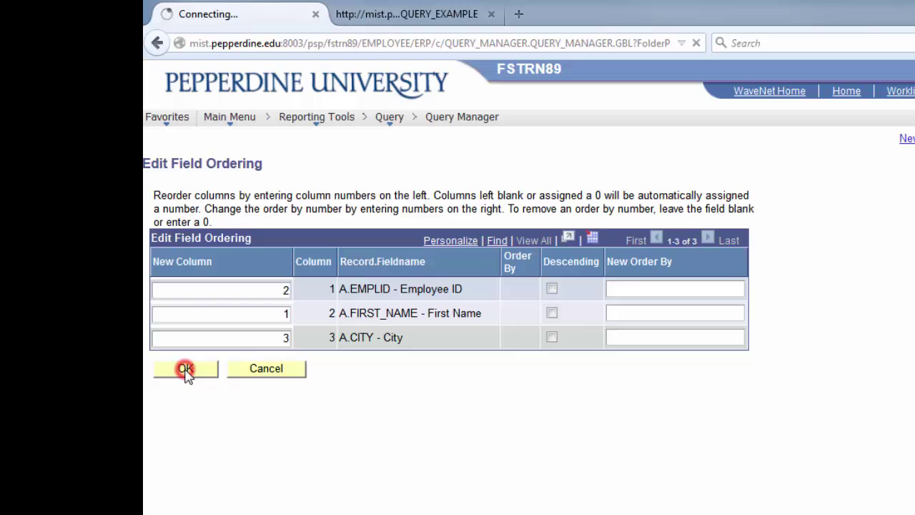
left_click(767, 157)
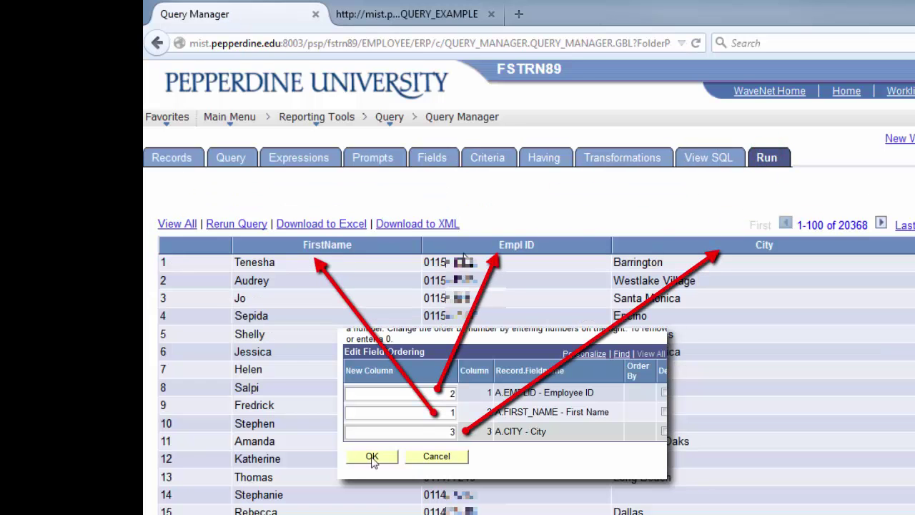
Step: Save a copy of the reordered query under the name LENS_QUERY_EXAMPLE_2 in the LEN folder
left_click(372, 457)
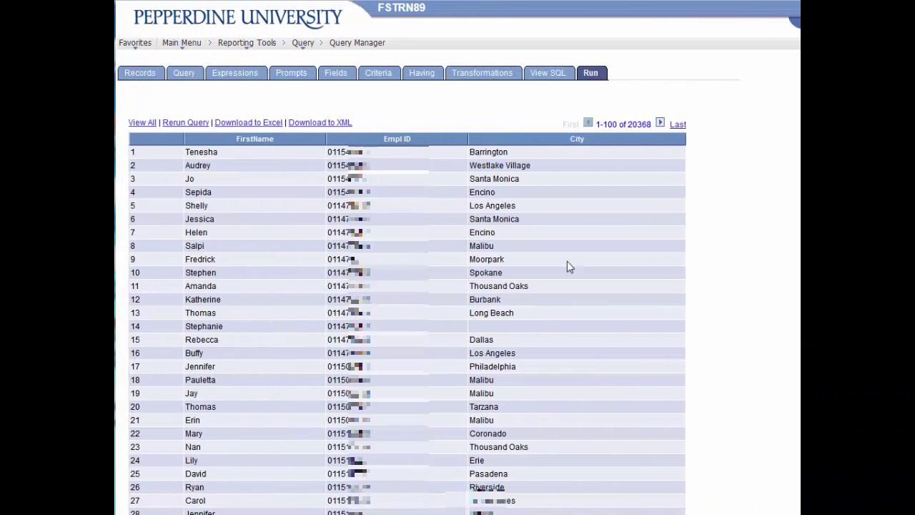
left_click(196, 76)
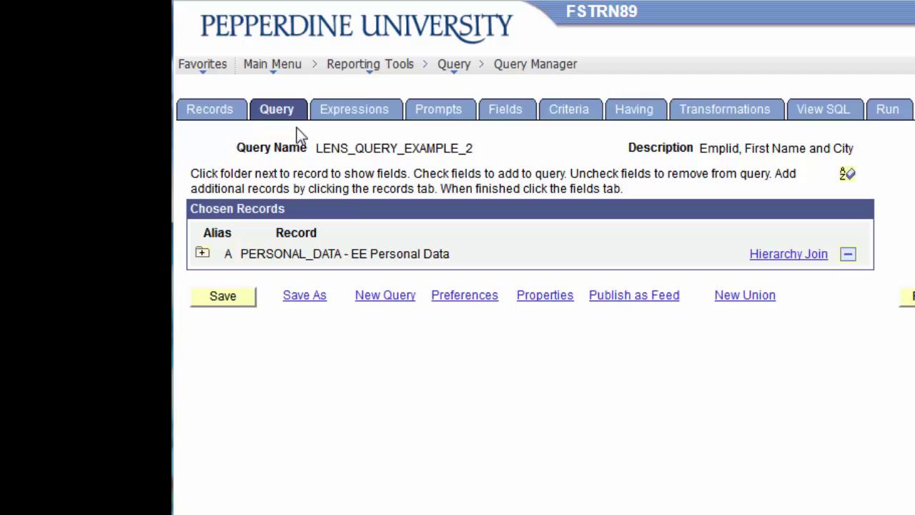
left_click(306, 296)
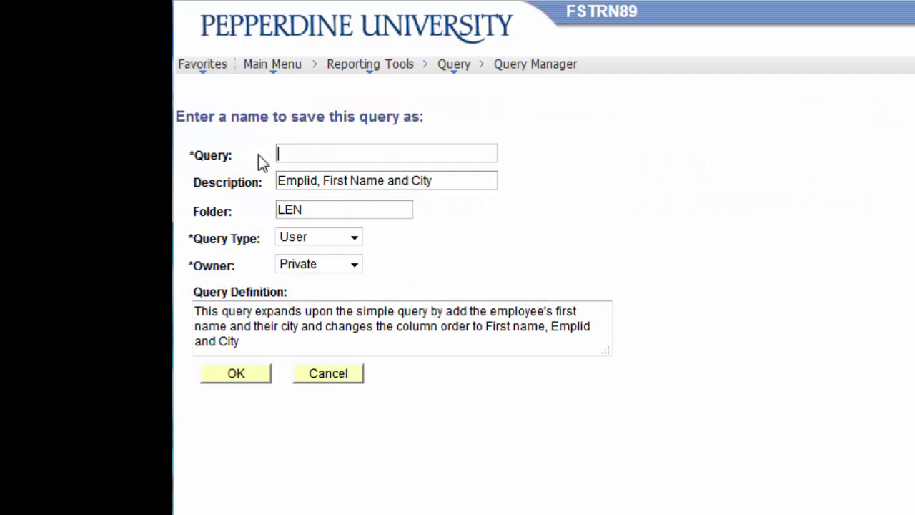
type("LENS_QUERY_EXAMPLE_2")
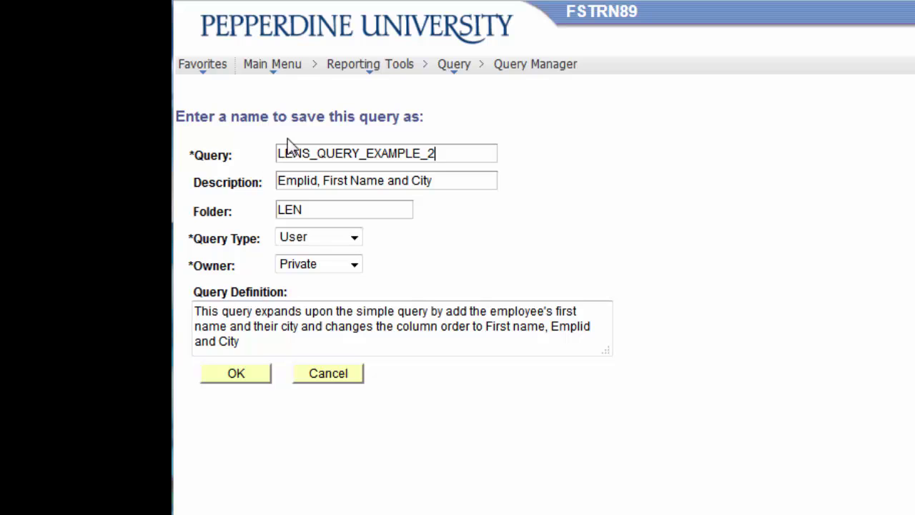
left_click(223, 375)
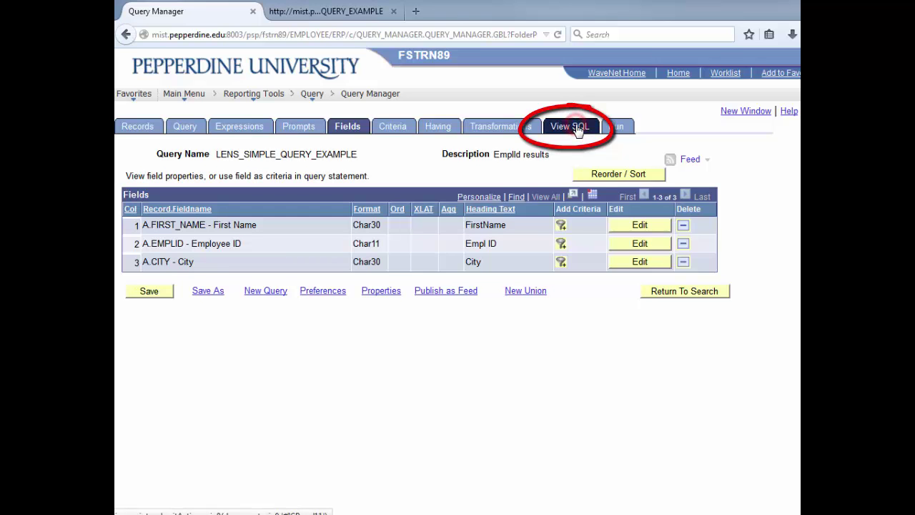
Step: Display the generated SQL: SELECT A.FIRST_NAME, A.EMPLID, A.CITY FROM PS_PERSONAL_DATA A
left_click(579, 131)
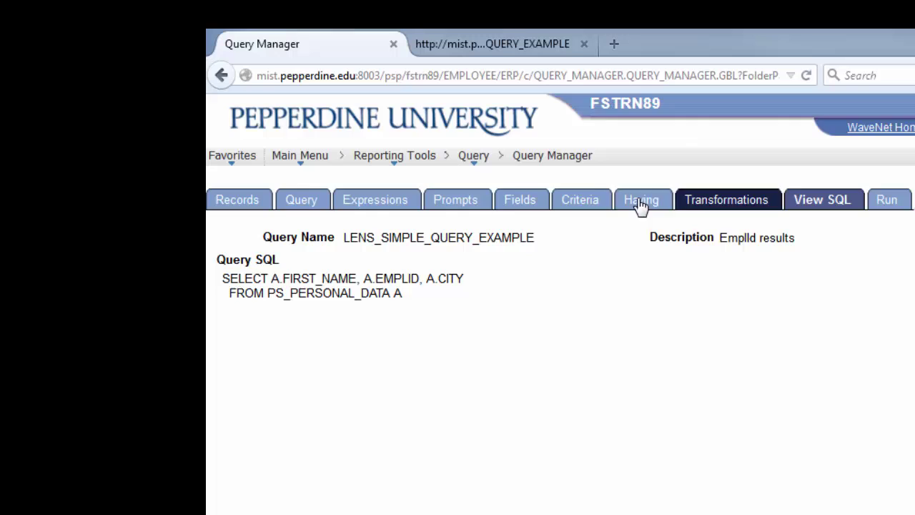